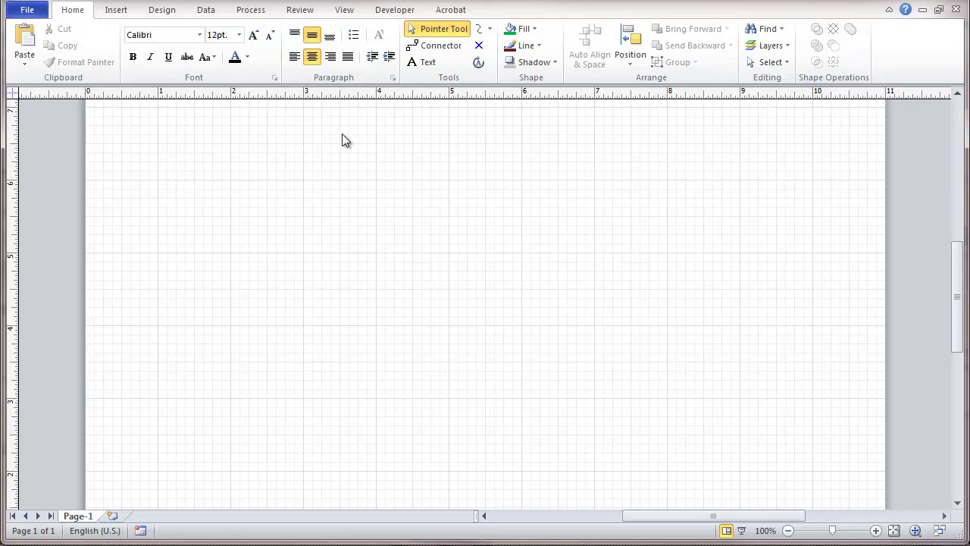
Step: Draw a wavy open Freeform curve about 6.4 in long across the upper part of the page
click(490, 31)
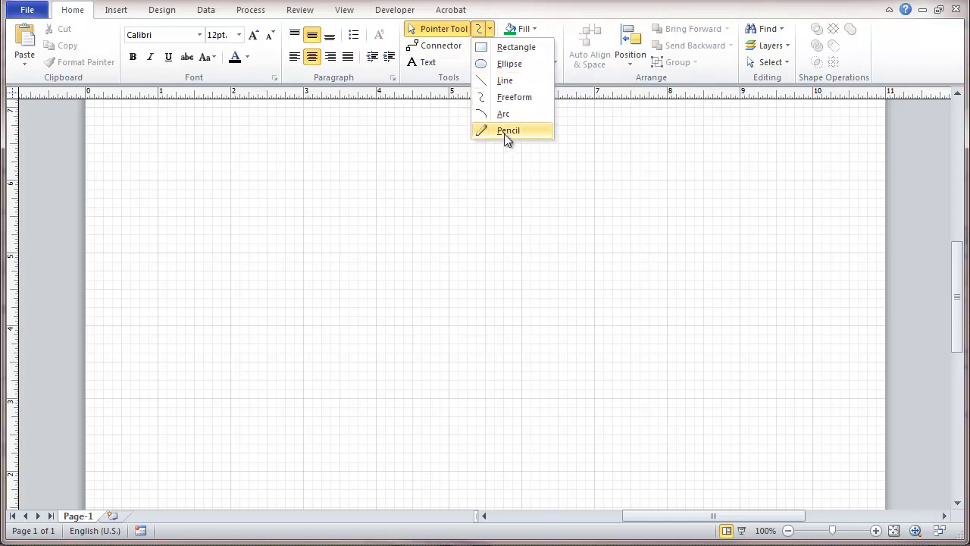
click(505, 99)
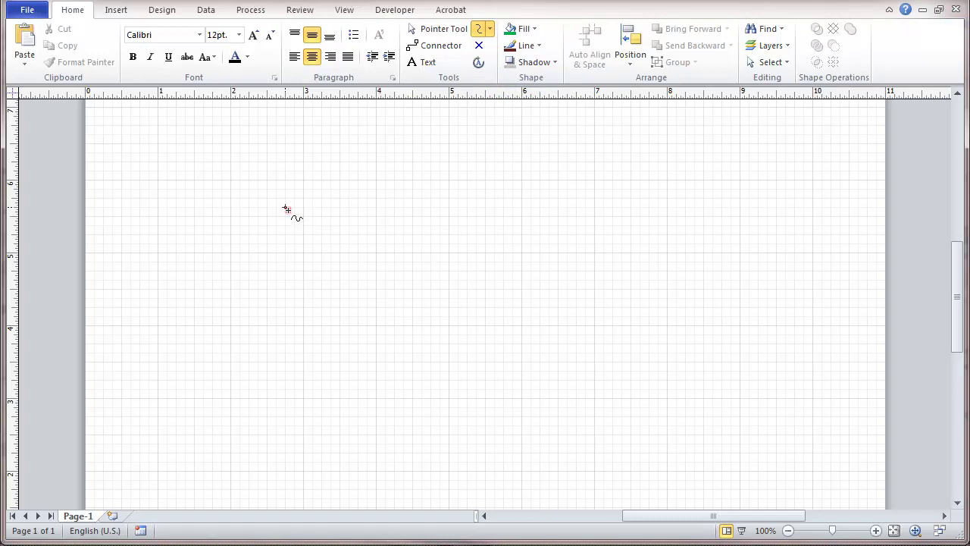
mouse_move(287, 209)
mouse_down()
mouse_move(383, 229)
mouse_move(490, 180)
mouse_move(545, 200)
mouse_move(635, 208)
mouse_move(693, 199)
mouse_move(710, 226)
mouse_move(751, 199)
mouse_up()
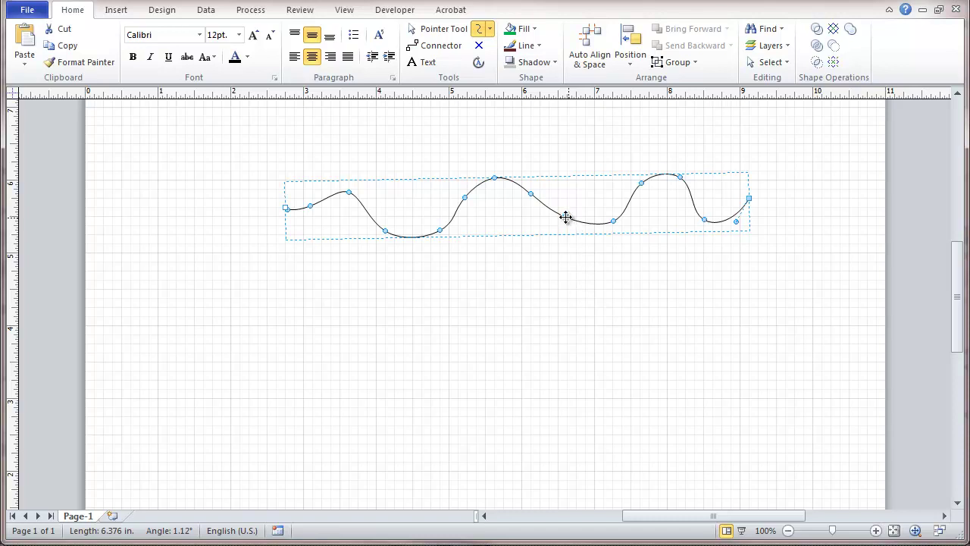
Step: Reshape the wavy curve by moving three of its vertices: two on the middle hump's slopes and one in the first valley
drag(566, 217, 576, 207)
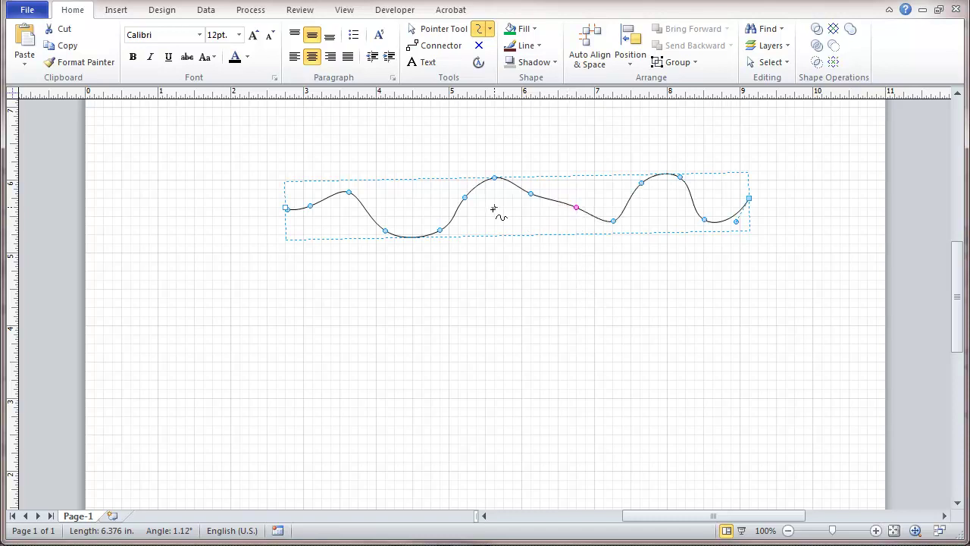
drag(466, 198, 457, 189)
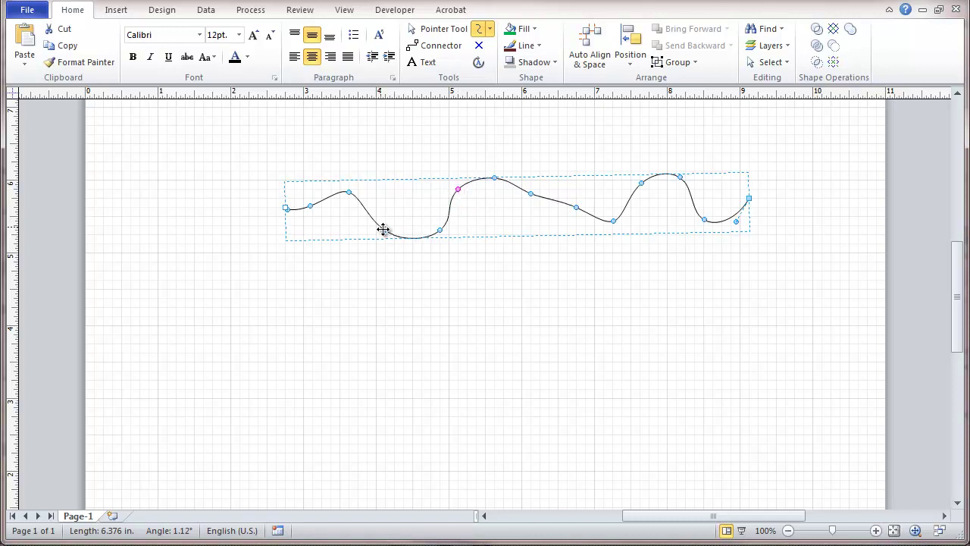
drag(380, 228, 385, 212)
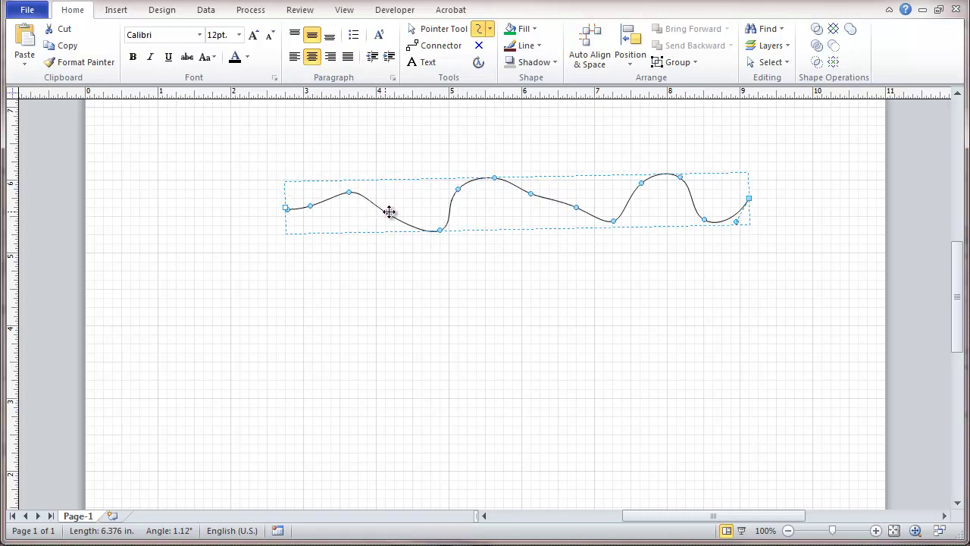
click(450, 205)
click(434, 28)
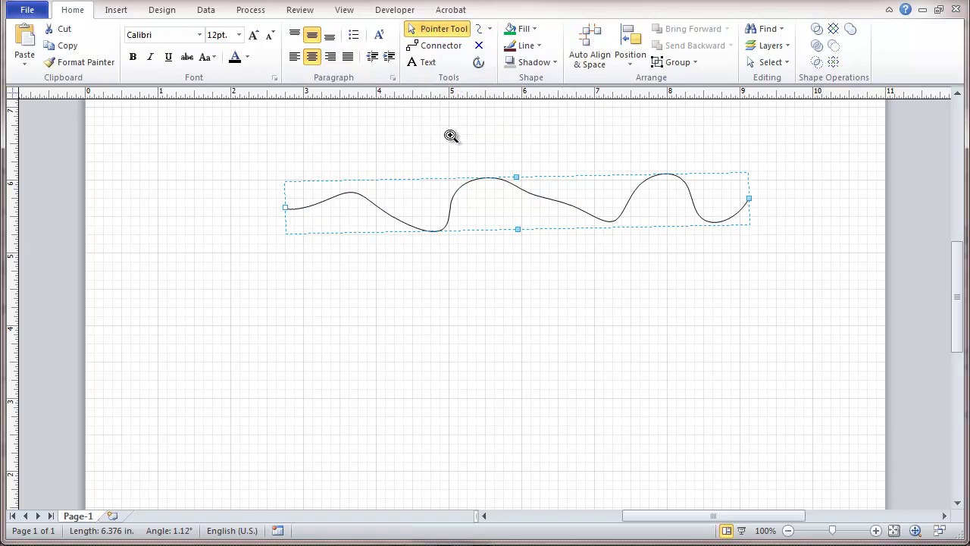
Step: Bend the steep section near the 5-inch mark by pulling its control handles apart and shifting the vertex between them slightly down
drag(397, 137, 578, 291)
click(480, 28)
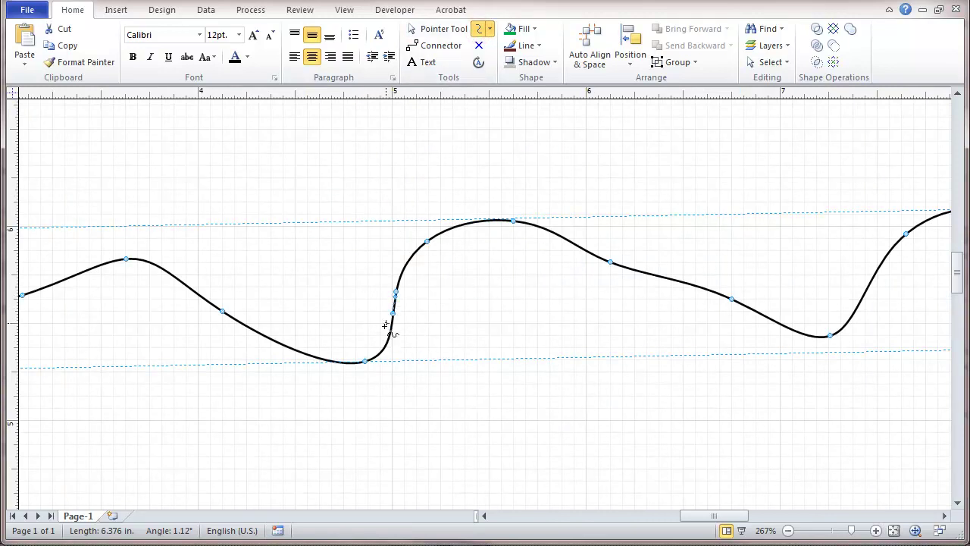
mouse_move(396, 292)
mouse_down()
mouse_move(423, 284)
mouse_move(367, 311)
mouse_up()
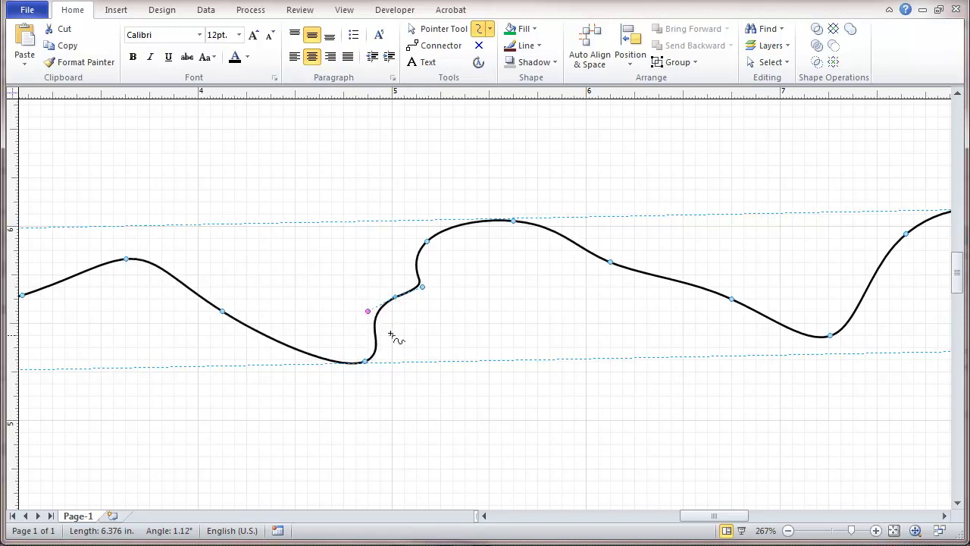
mouse_move(423, 287)
mouse_down()
mouse_move(429, 305)
mouse_move(398, 307)
mouse_move(438, 282)
mouse_move(422, 286)
mouse_up()
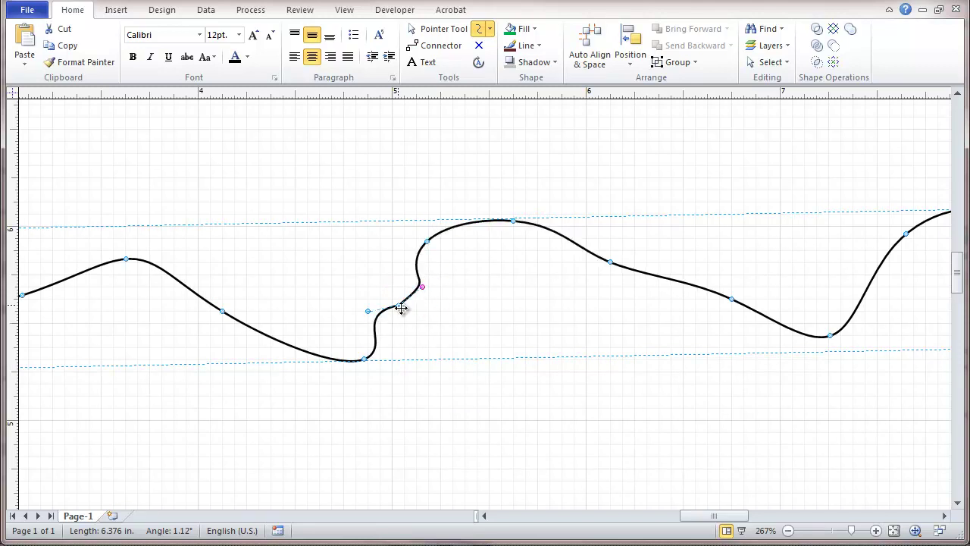
click(399, 305)
key(Tab)
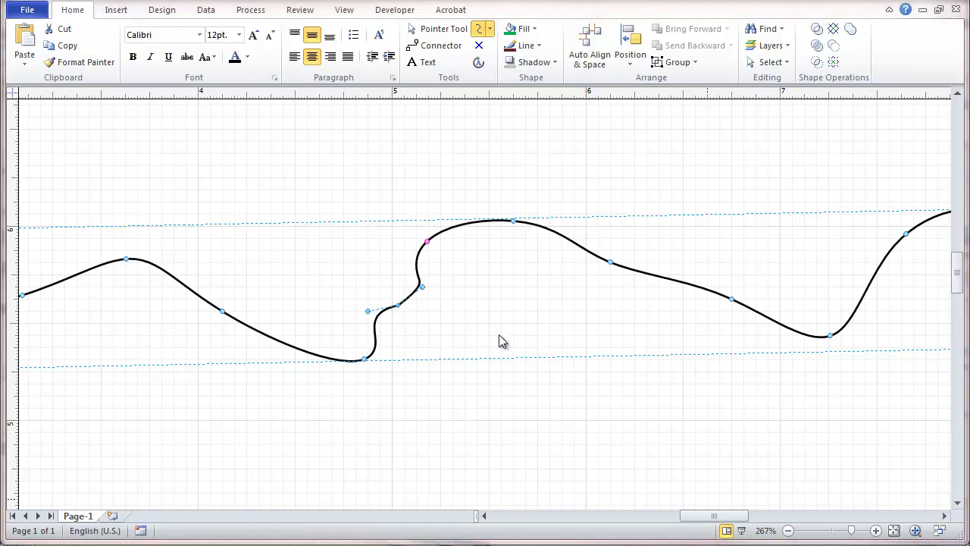
Step: Delete the curve vertex just above the bent section, before the peak of the middle hump
click(513, 221)
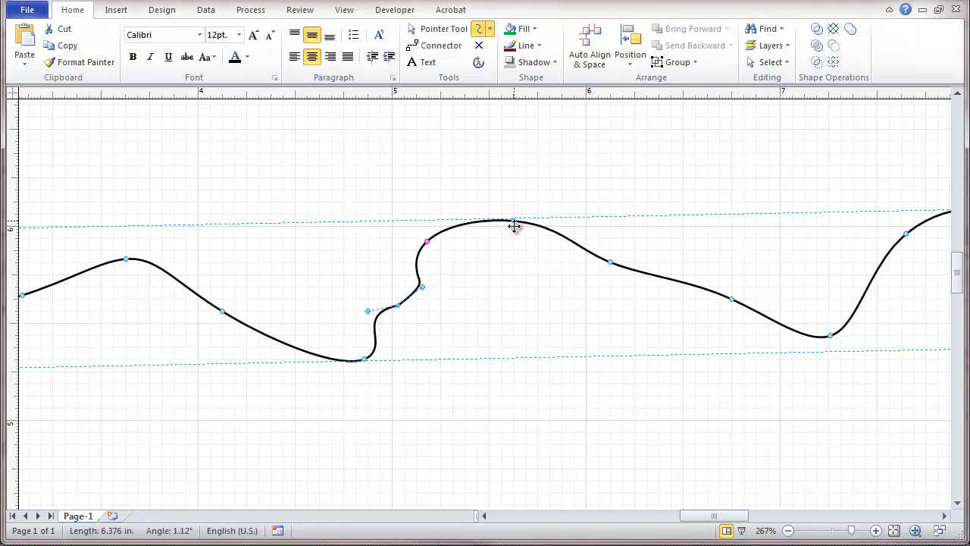
click(427, 241)
key(Delete)
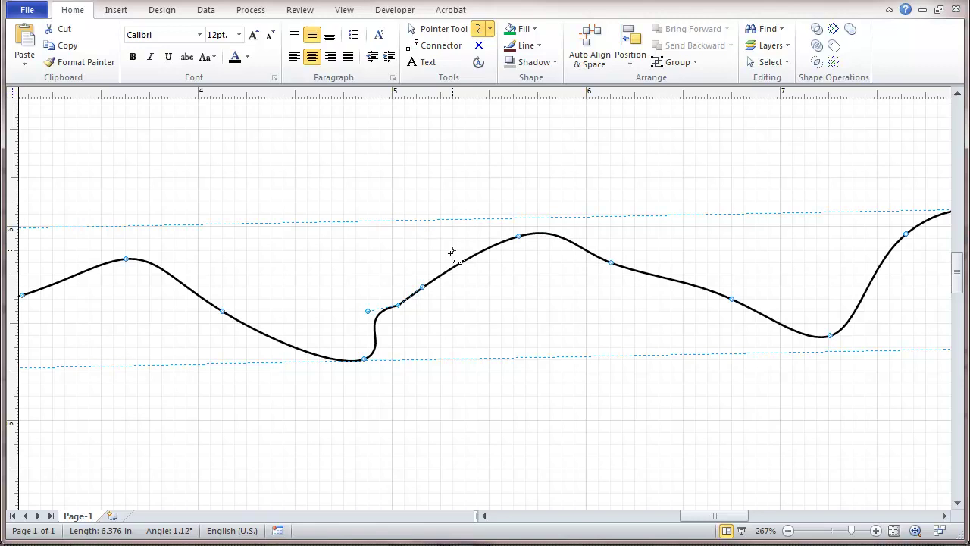
Step: Delete the entire wavy curve from the page
click(788, 530)
click(789, 530)
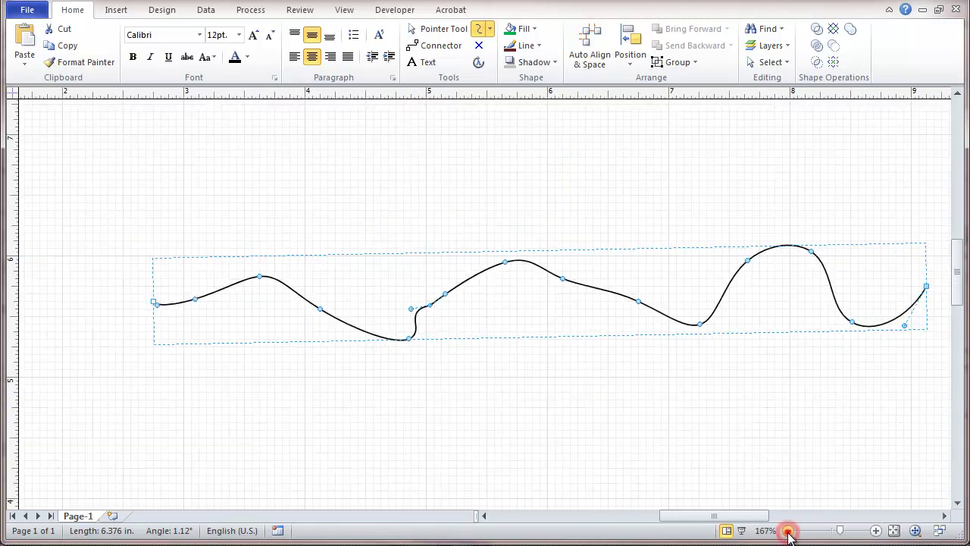
click(789, 530)
click(788, 530)
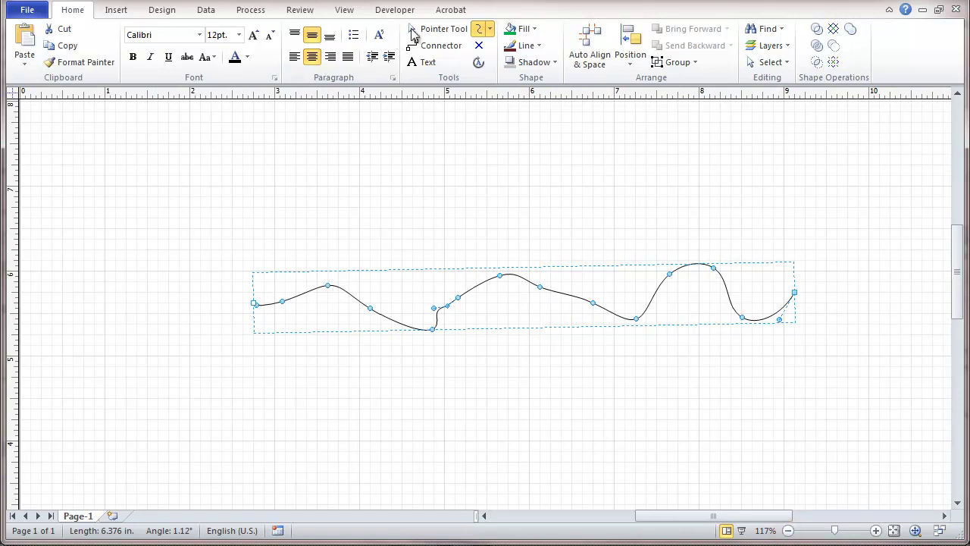
click(436, 29)
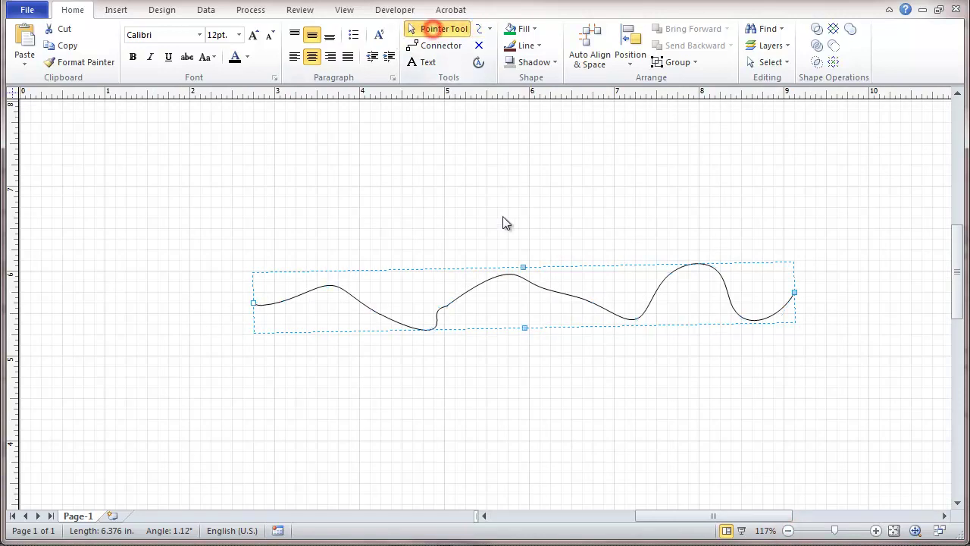
click(489, 277)
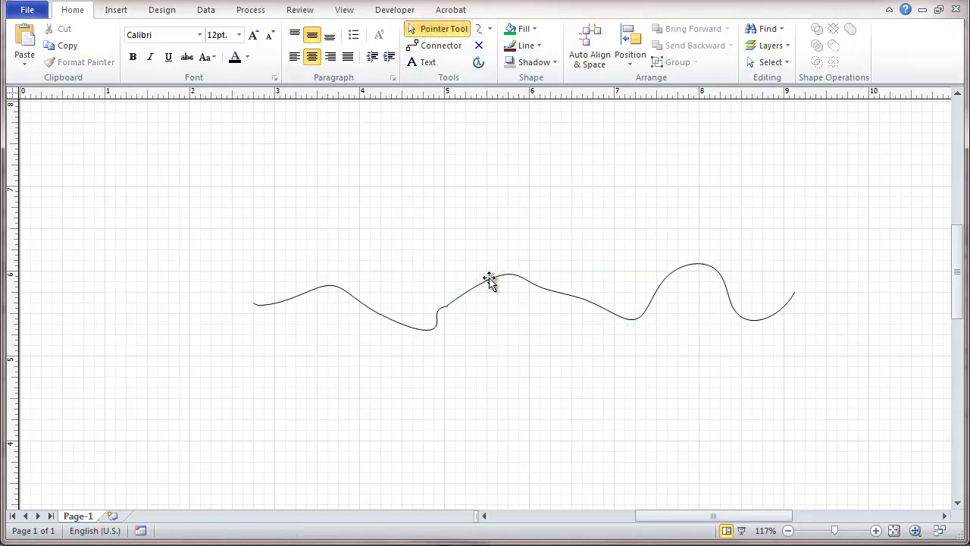
click(489, 278)
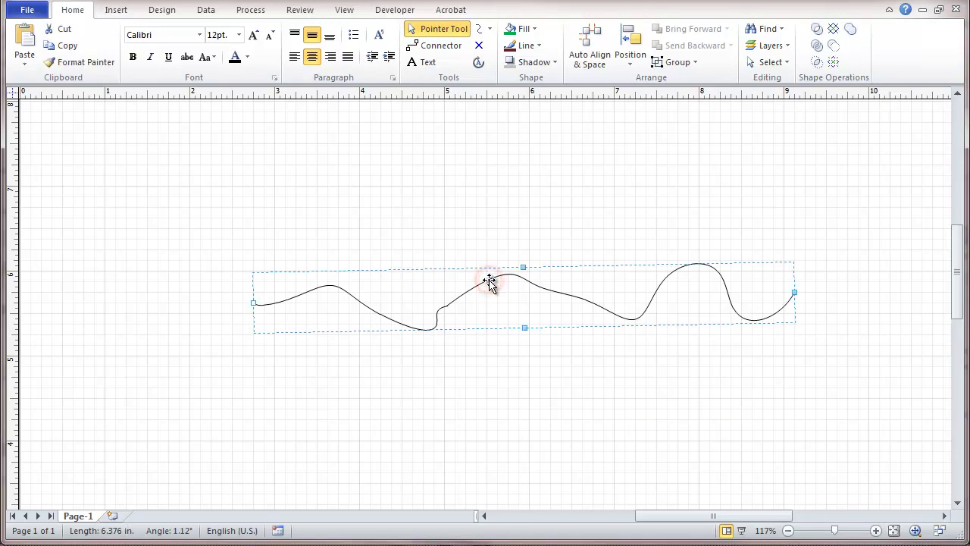
key(Delete)
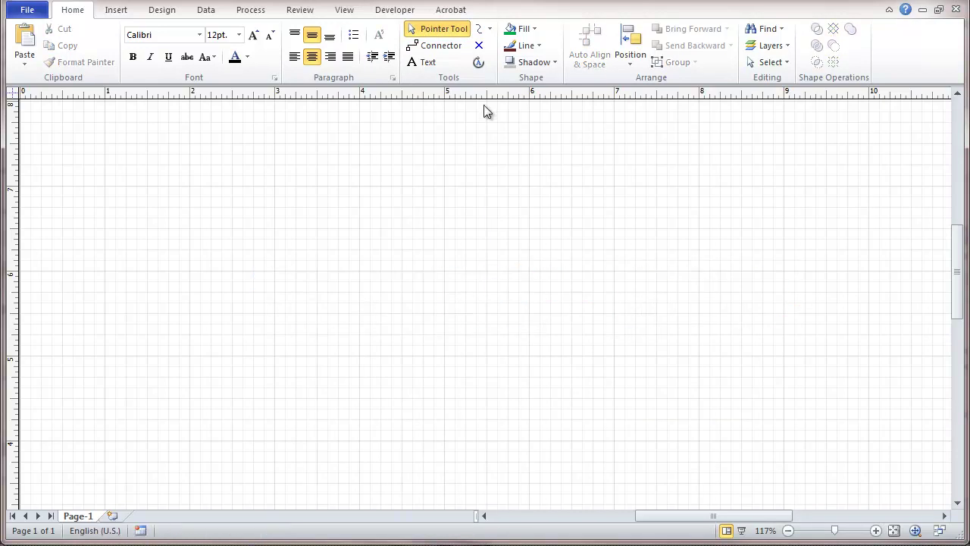
Step: Draw a closed, irregular Freeform shape about 3.1 in wide and 2.2 in high on the left half of the page
click(477, 28)
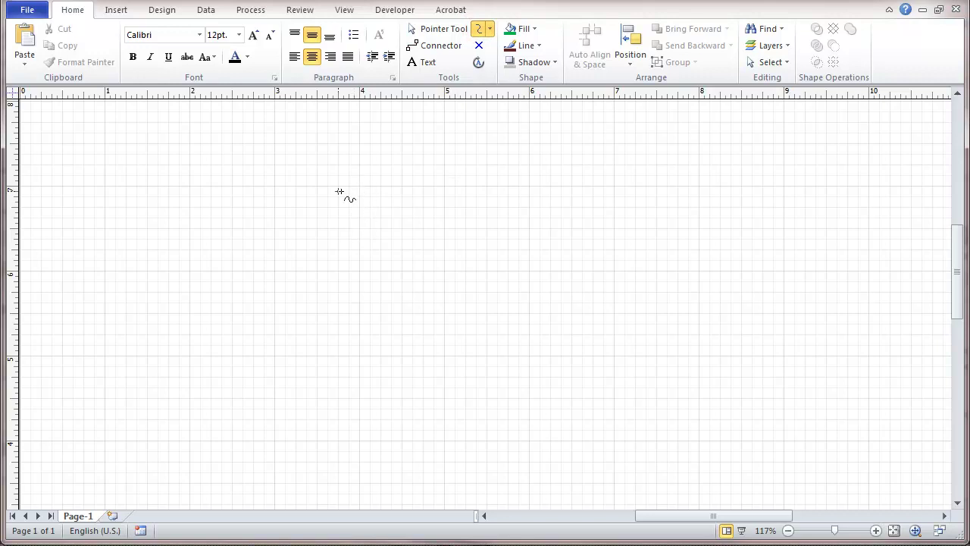
mouse_move(234, 187)
mouse_down()
mouse_move(267, 179)
mouse_move(403, 236)
mouse_move(409, 312)
mouse_move(372, 301)
mouse_move(248, 338)
mouse_move(189, 321)
mouse_move(180, 199)
mouse_move(232, 186)
mouse_up()
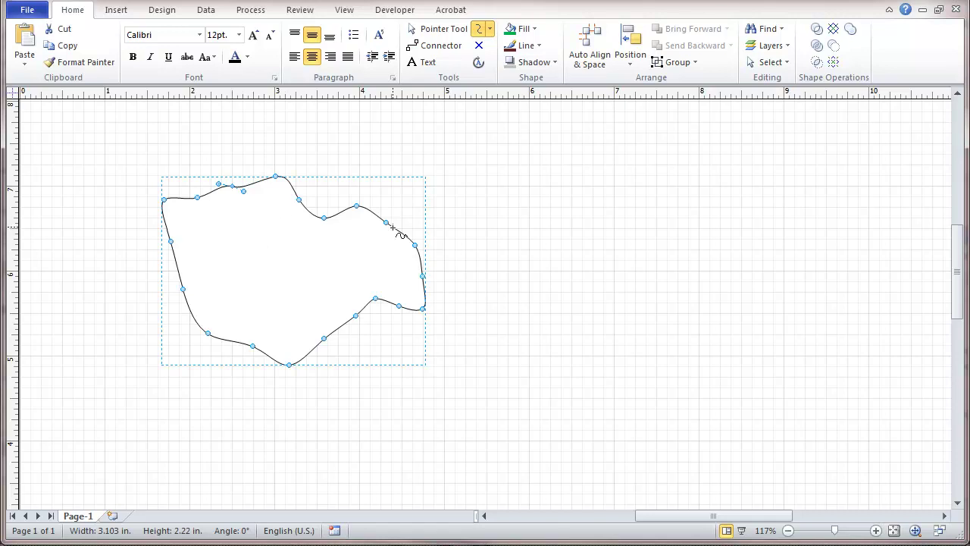
Step: Draw a closed shape about 2.7 by 2.6 in on the page's right half from four connected straight lines and a wavy Freeform left side
click(491, 31)
click(485, 80)
mouse_move(614, 145)
mouse_down()
mouse_move(699, 146)
mouse_move(700, 231)
mouse_move(748, 243)
mouse_move(756, 285)
mouse_move(782, 315)
mouse_move(717, 342)
mouse_move(685, 336)
mouse_move(614, 356)
mouse_up()
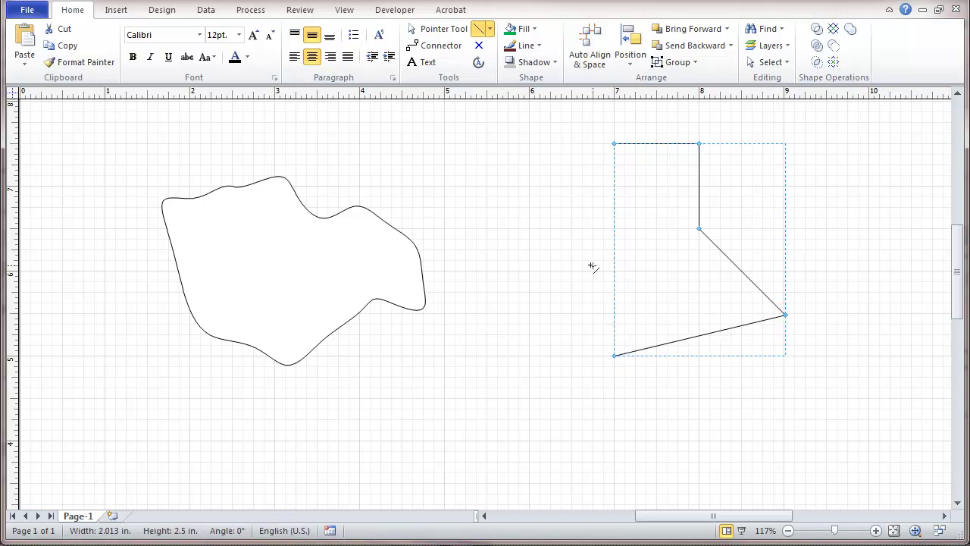
click(489, 29)
click(489, 97)
mouse_move(614, 356)
mouse_down()
mouse_move(607, 284)
mouse_move(584, 271)
mouse_move(583, 194)
mouse_move(555, 162)
mouse_move(559, 141)
mouse_move(577, 133)
mouse_move(616, 144)
mouse_up()
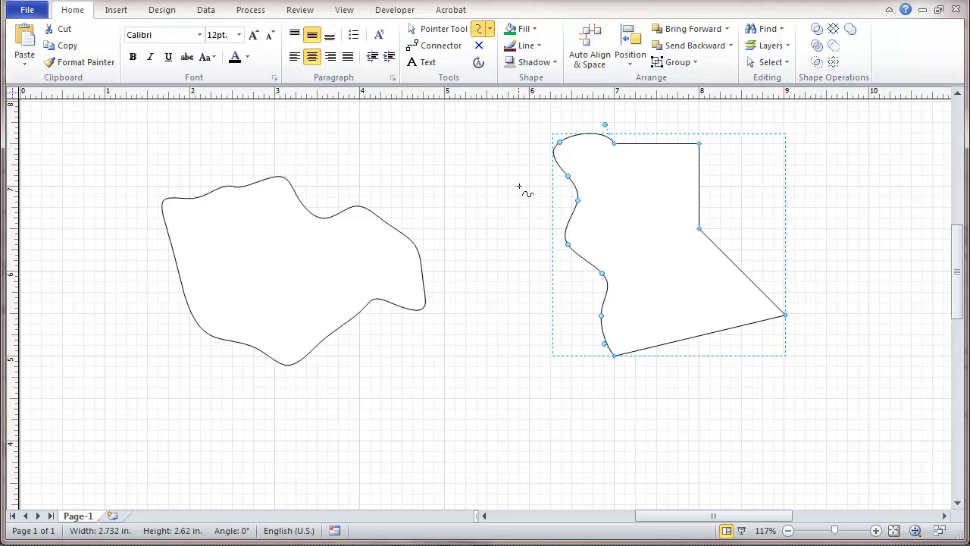
Step: Fill the irregular shape on the page's left half with dark blue
click(439, 28)
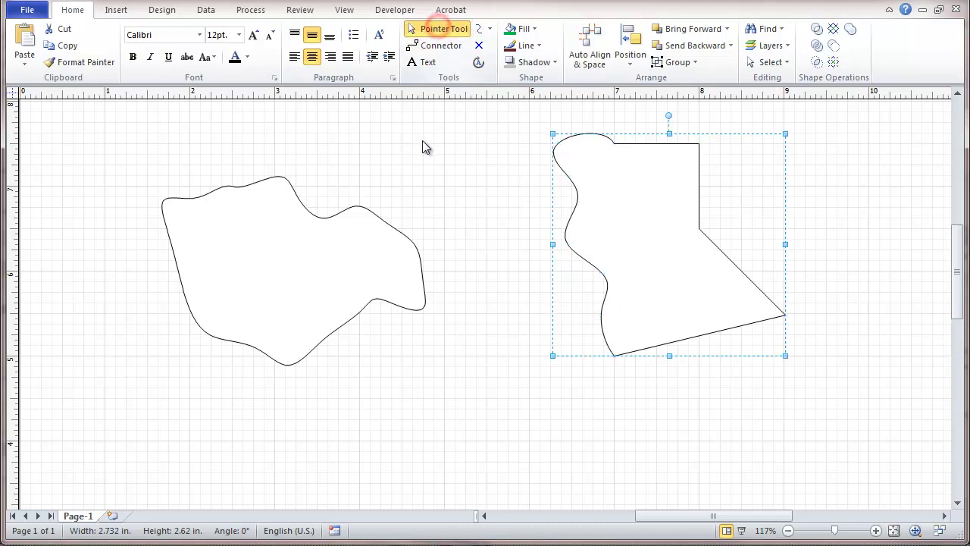
click(361, 237)
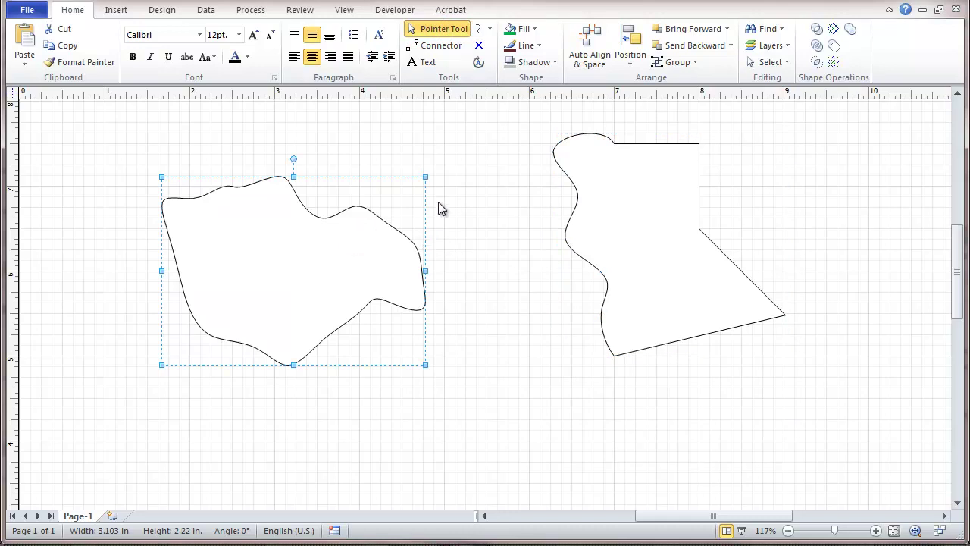
click(529, 28)
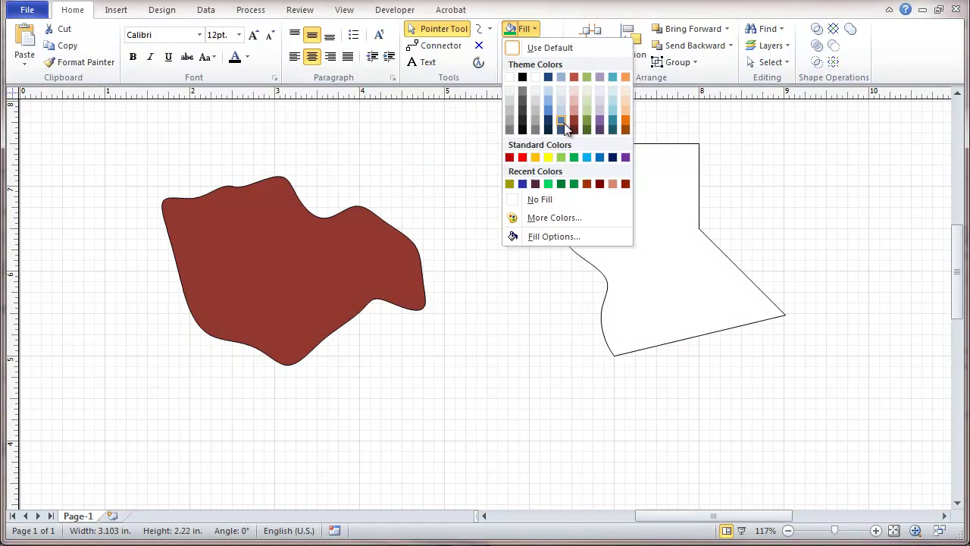
click(546, 119)
Step: Fill the mixed straight-and-wavy shape on the page's right half with dark red and deselect it
click(673, 241)
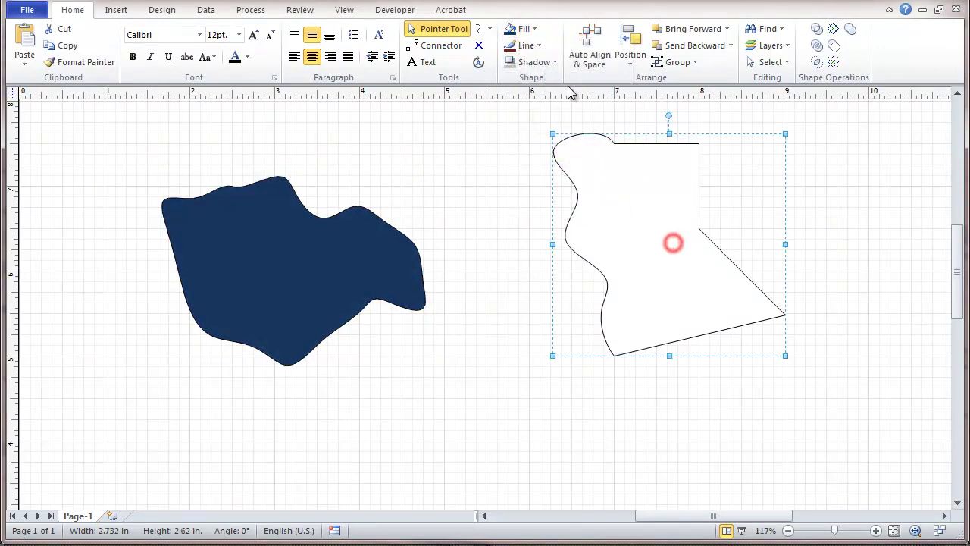
click(534, 28)
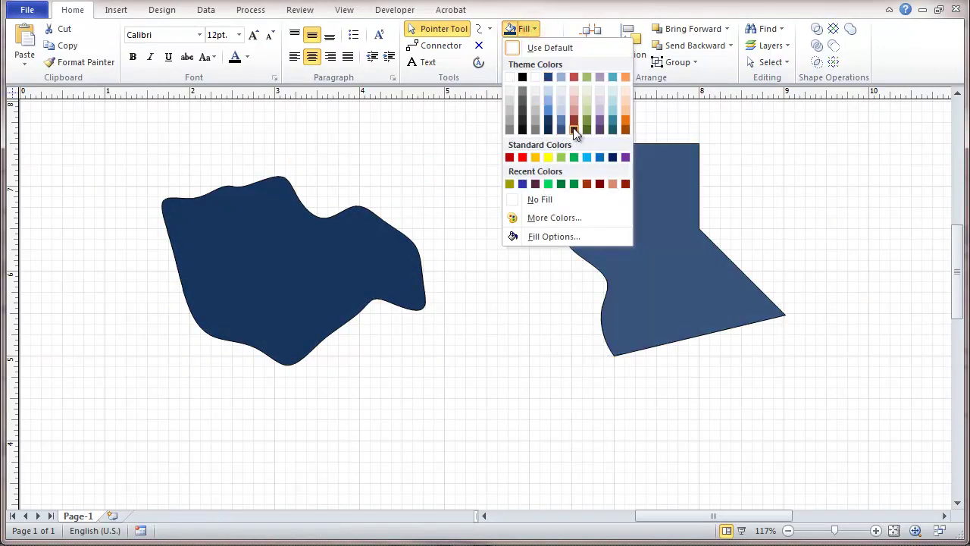
click(573, 125)
click(555, 400)
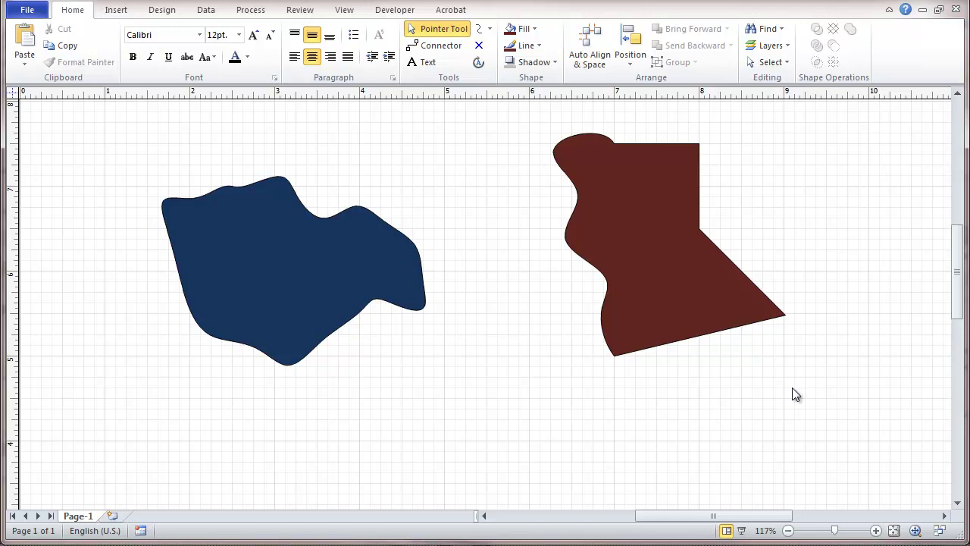
Step: Draw a horizontal rectangle 6 in wide and 0.5 in high in the empty area below the two filled shapes
drag(955, 281, 954, 318)
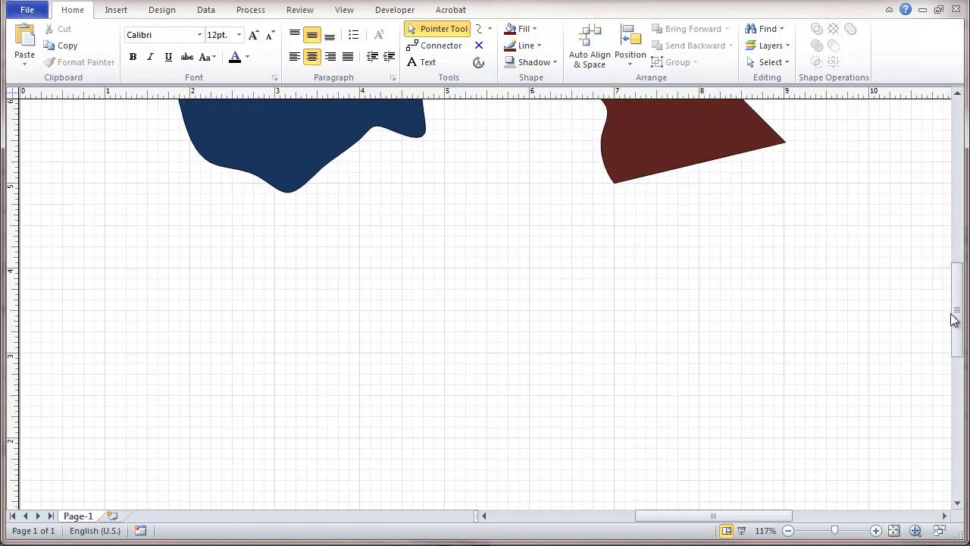
click(489, 29)
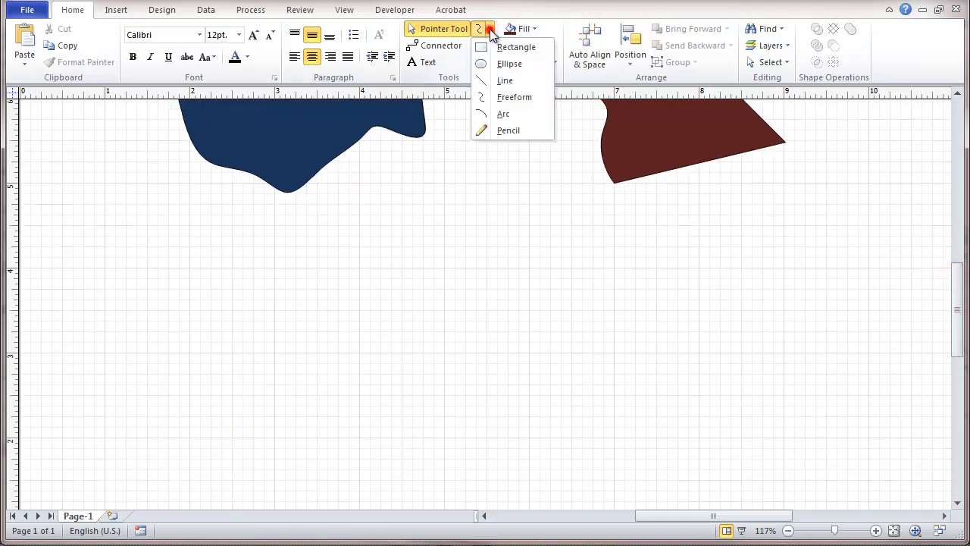
click(487, 45)
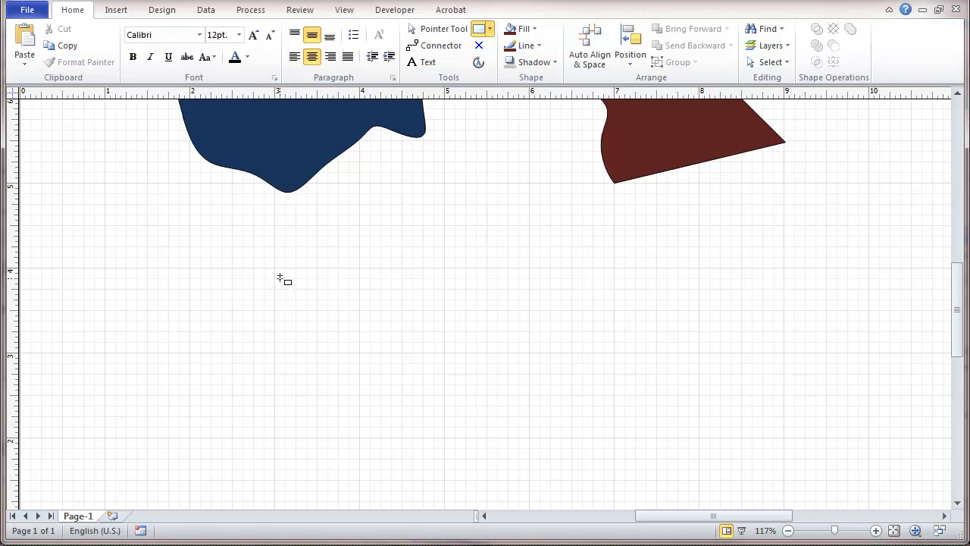
drag(276, 269, 609, 280)
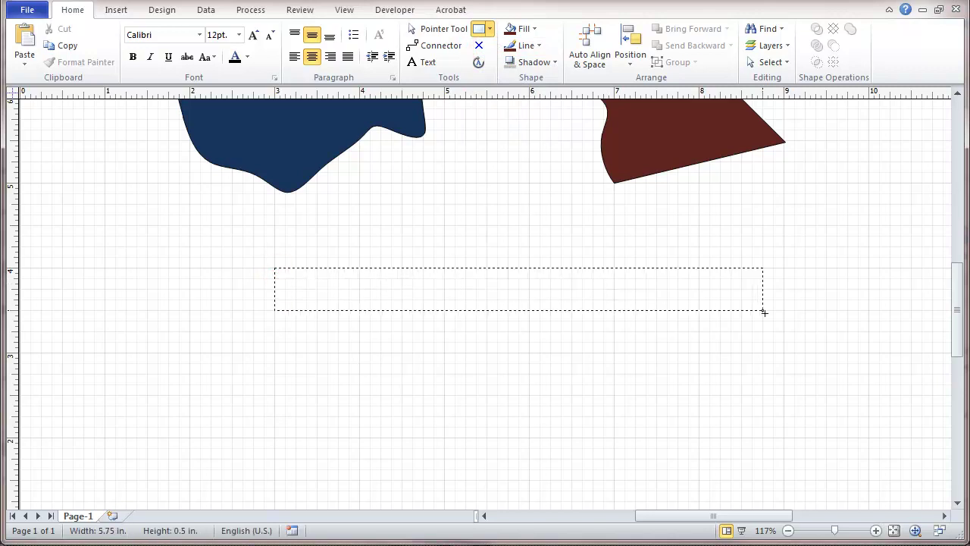
mouse_move(764, 313)
mouse_down()
mouse_move(793, 324)
mouse_move(780, 319)
mouse_move(784, 311)
mouse_up()
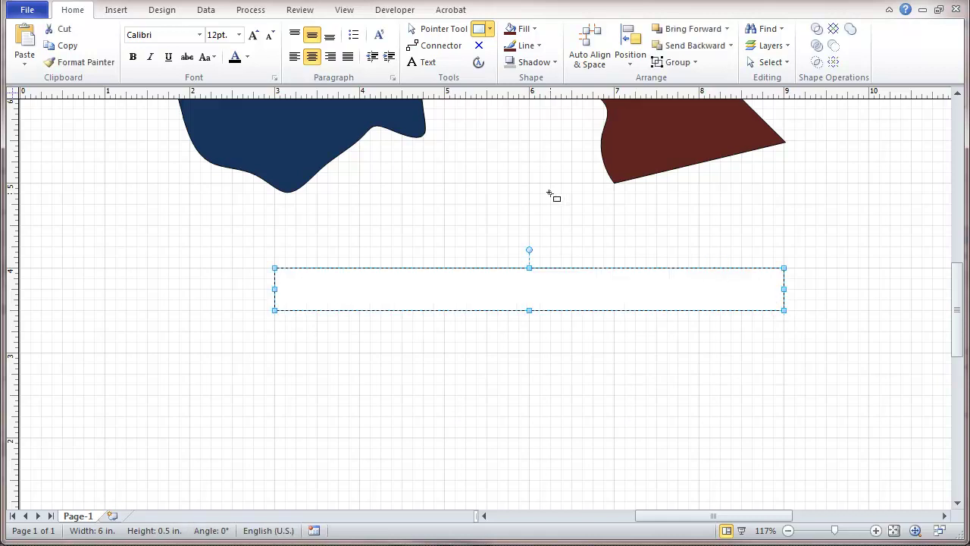
Step: Draw a wavy vertical Freeform line about 1.17 in long across the middle of the rectangle, extending past both long edges
click(490, 30)
click(484, 97)
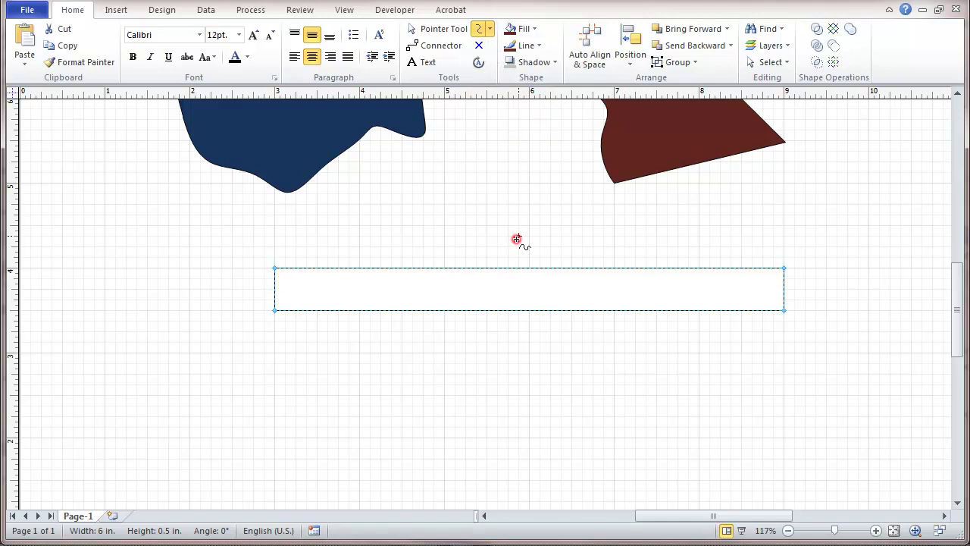
mouse_move(516, 239)
mouse_down()
mouse_move(512, 291)
mouse_move(493, 333)
mouse_up()
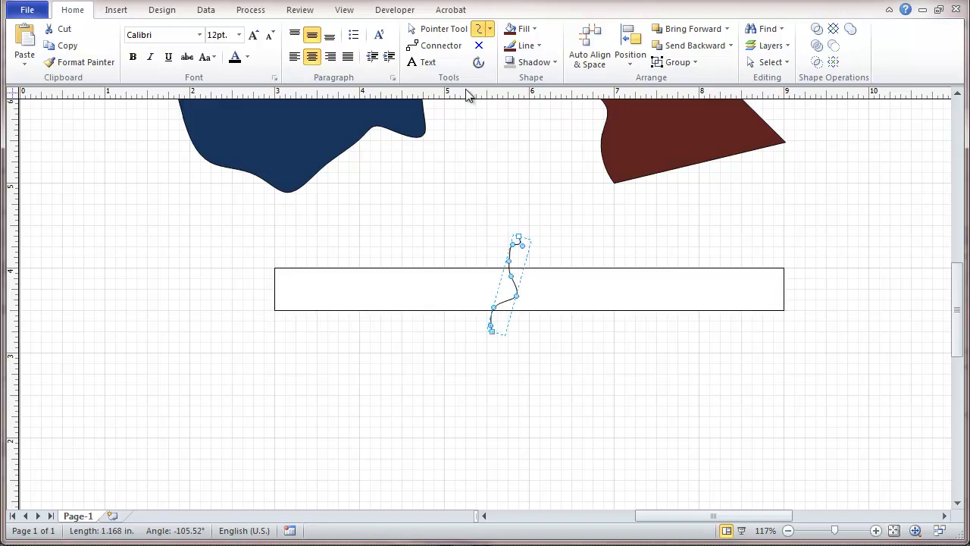
Step: Duplicate the wavy line about 0.3 in to the right at the same height and deselect the copy
click(439, 30)
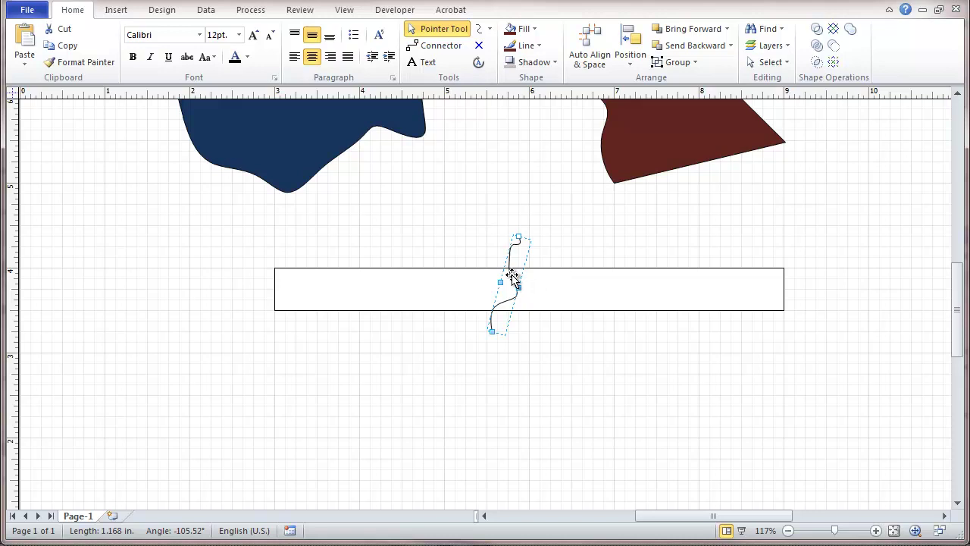
drag(511, 277, 539, 277)
click(538, 210)
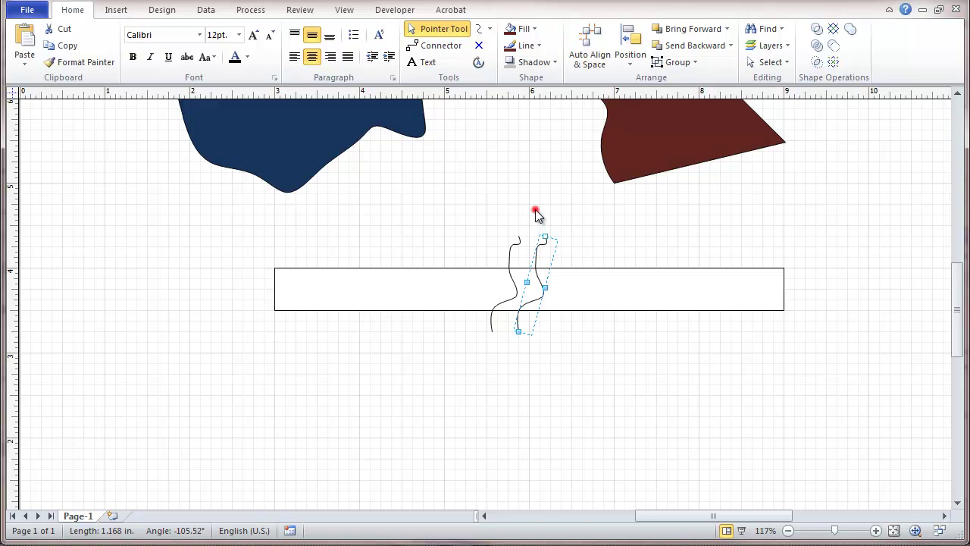
Step: Turn the right wavy line into a closed shape about 0.55 by 1.32 in with a Freeform curve joining its two ends
click(476, 27)
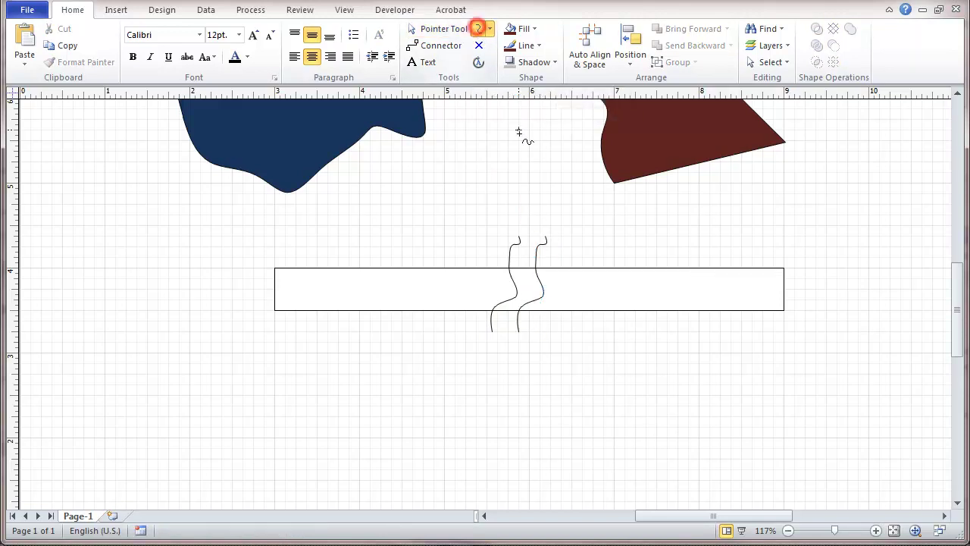
click(537, 260)
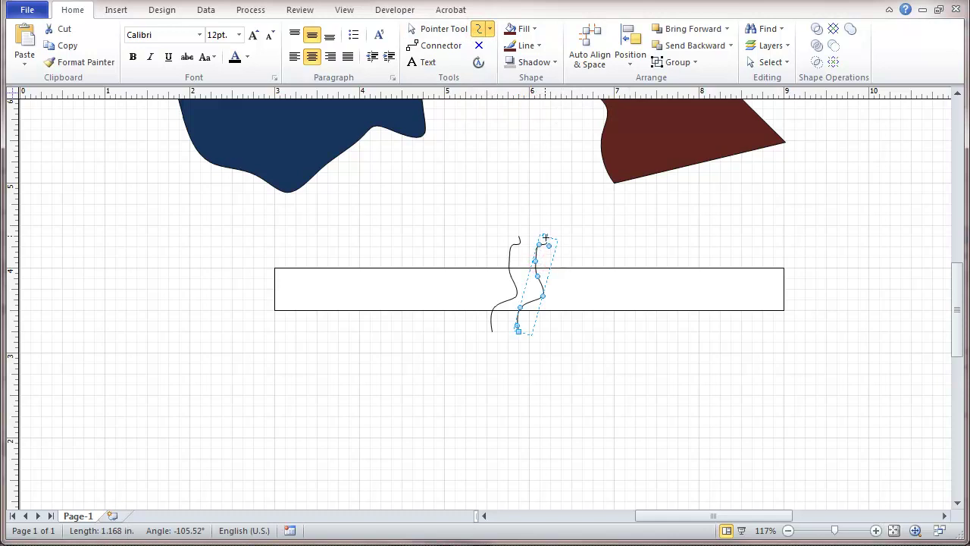
click(545, 237)
mouse_move(527, 242)
mouse_down()
mouse_move(496, 338)
mouse_move(512, 342)
mouse_up()
click(517, 329)
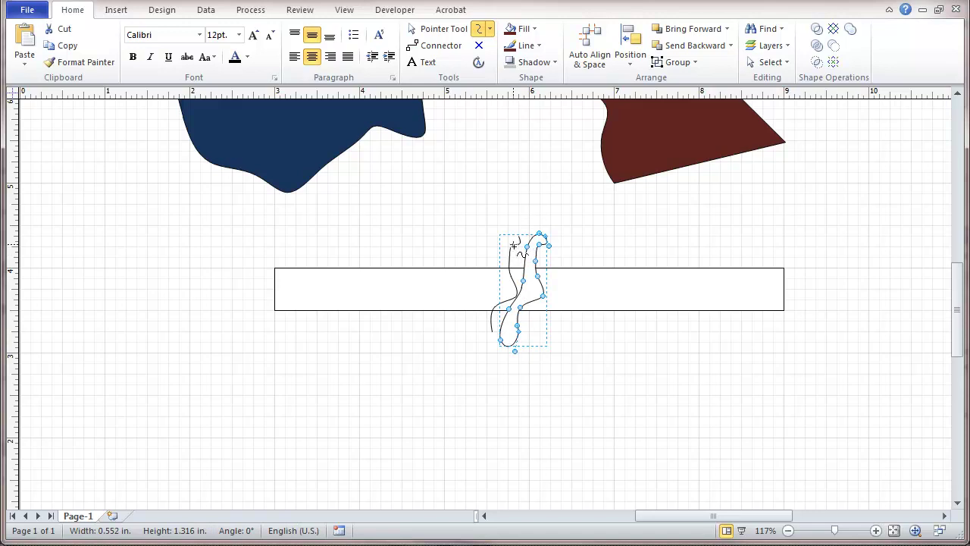
Step: Close the left wavy line with a Freeform curve between its endpoints, forming a shape about 0.5 by 1.18 in
click(514, 244)
click(520, 235)
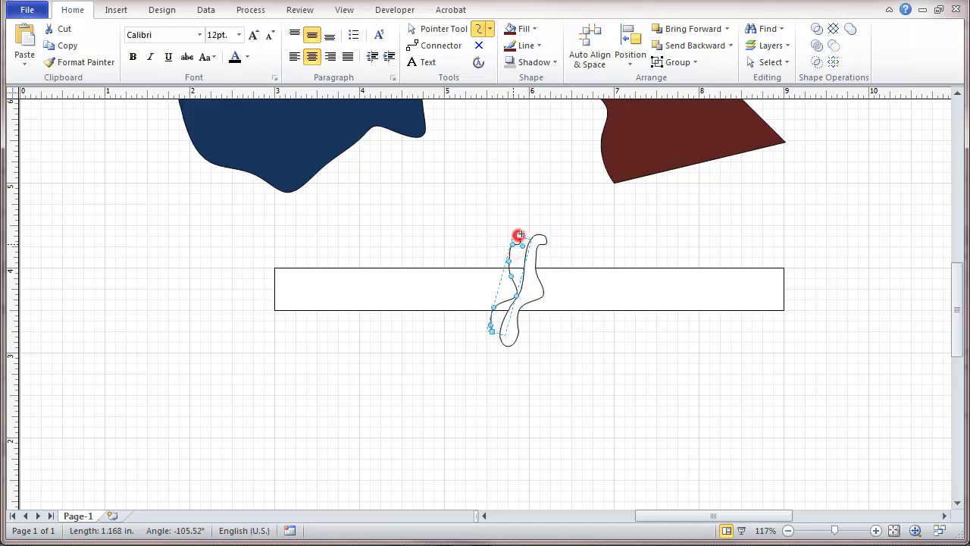
mouse_move(525, 270)
mouse_down()
mouse_move(533, 300)
mouse_move(494, 335)
mouse_up()
drag(493, 332, 492, 329)
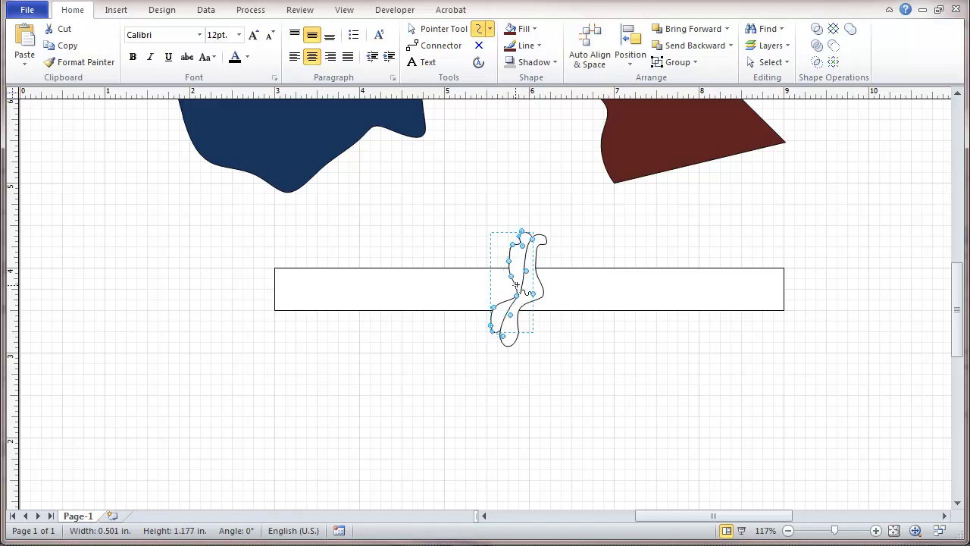
Step: Subtract both closed wavy shapes from the rectangle, with the rectangle as the primary selection, and deselect the result
click(438, 31)
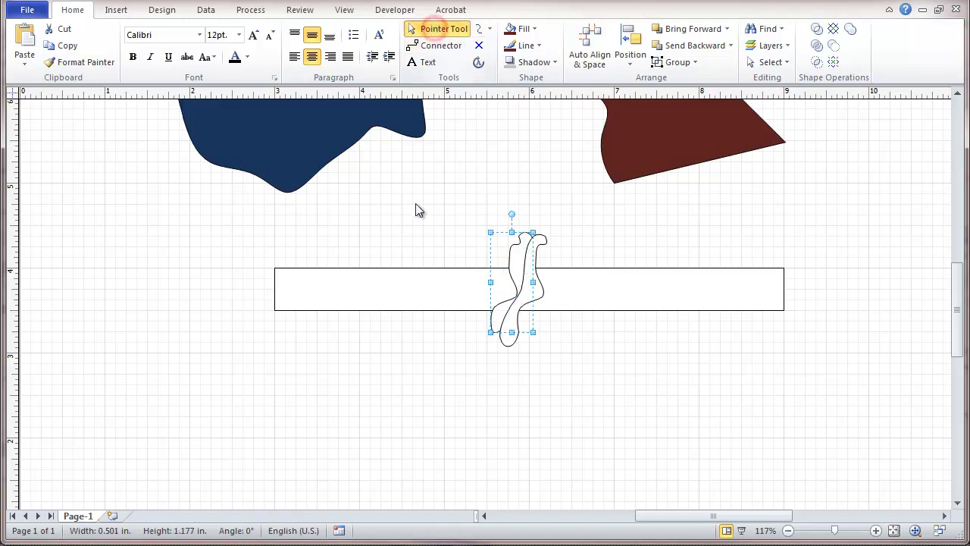
click(400, 275)
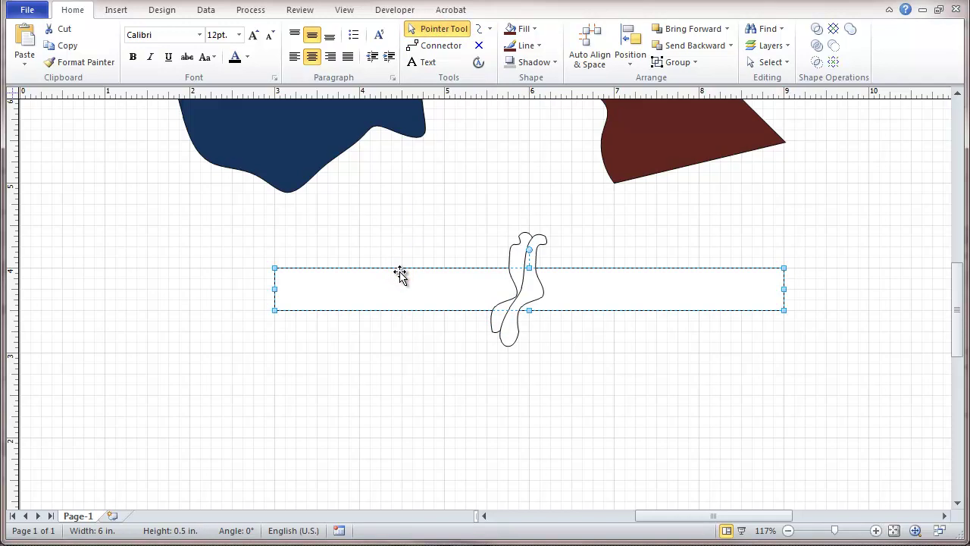
shift+click(511, 250)
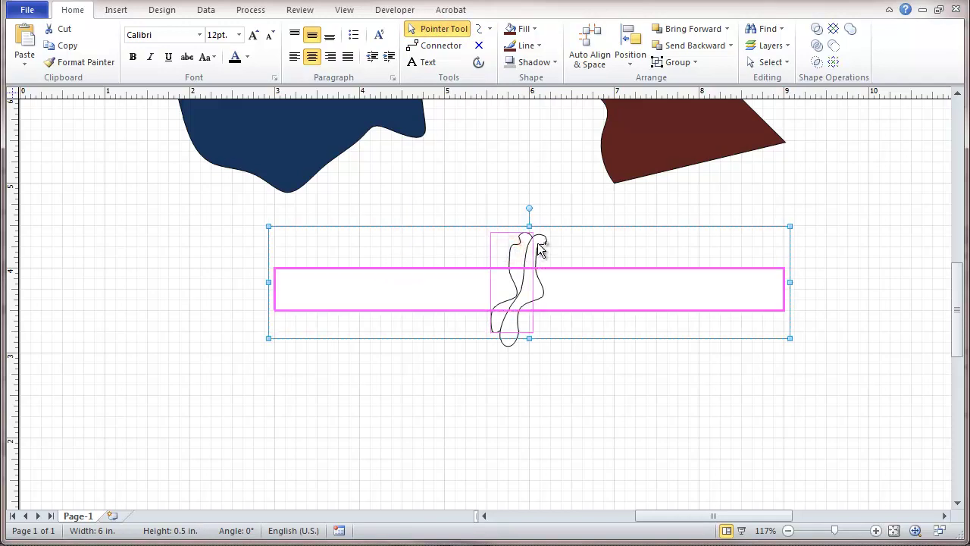
shift+click(541, 243)
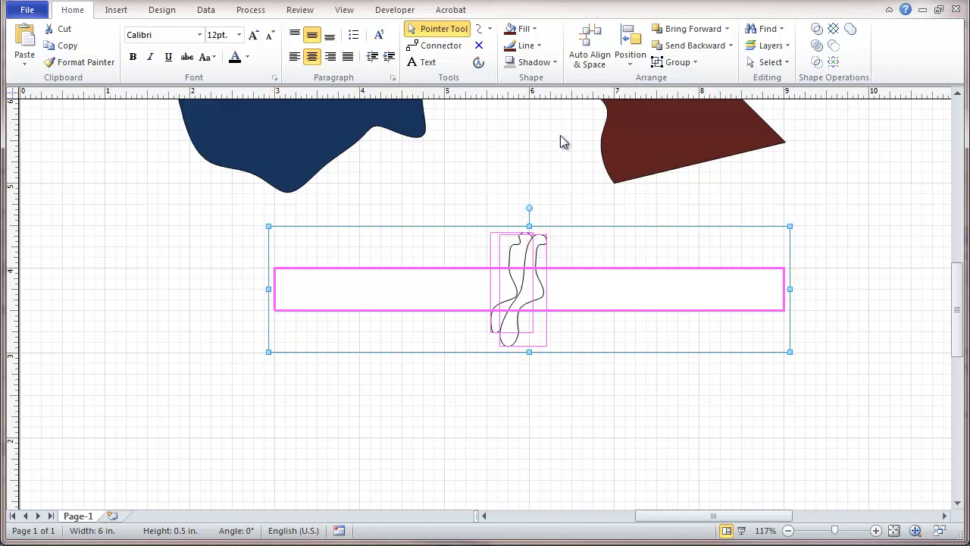
click(835, 49)
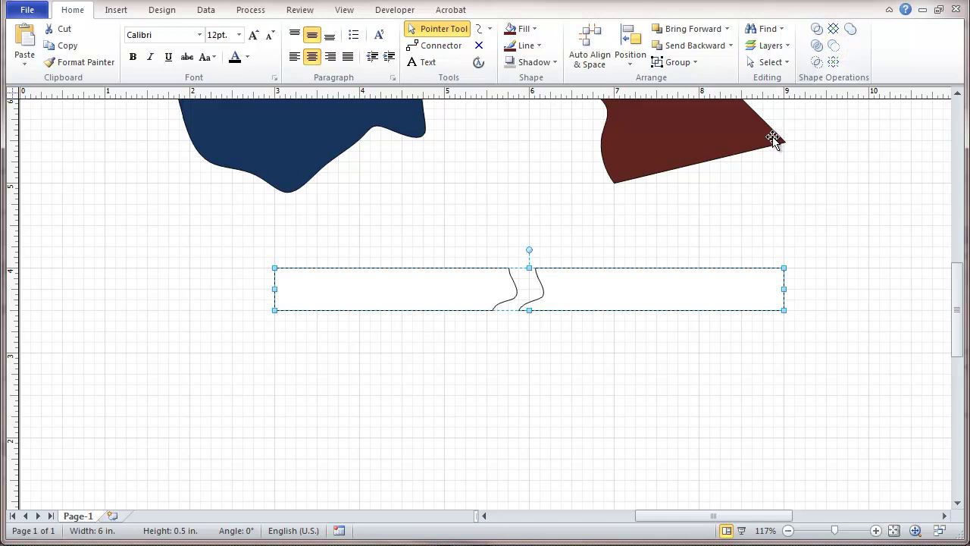
click(637, 359)
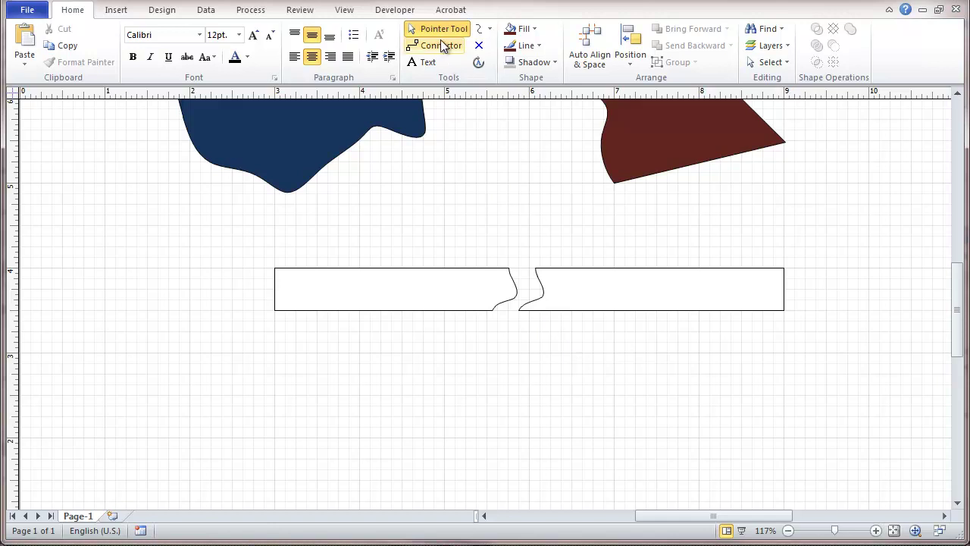
Step: Fill the split rectangle with the second-darkest red theme color and deselect it
click(435, 274)
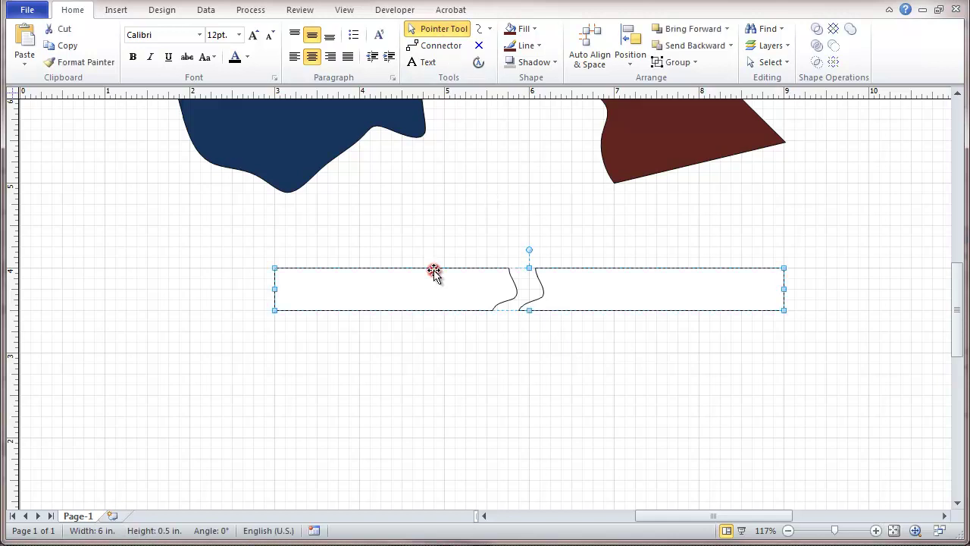
click(453, 391)
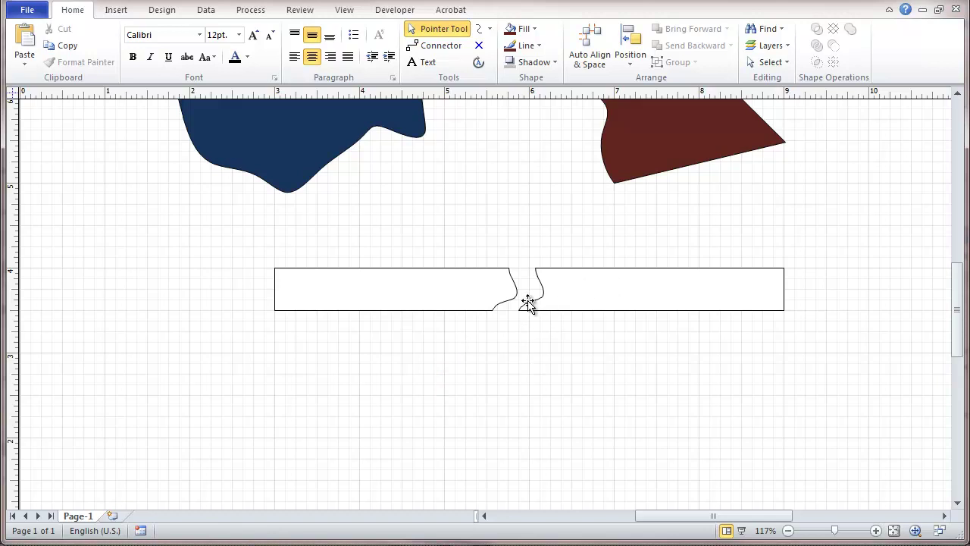
click(468, 282)
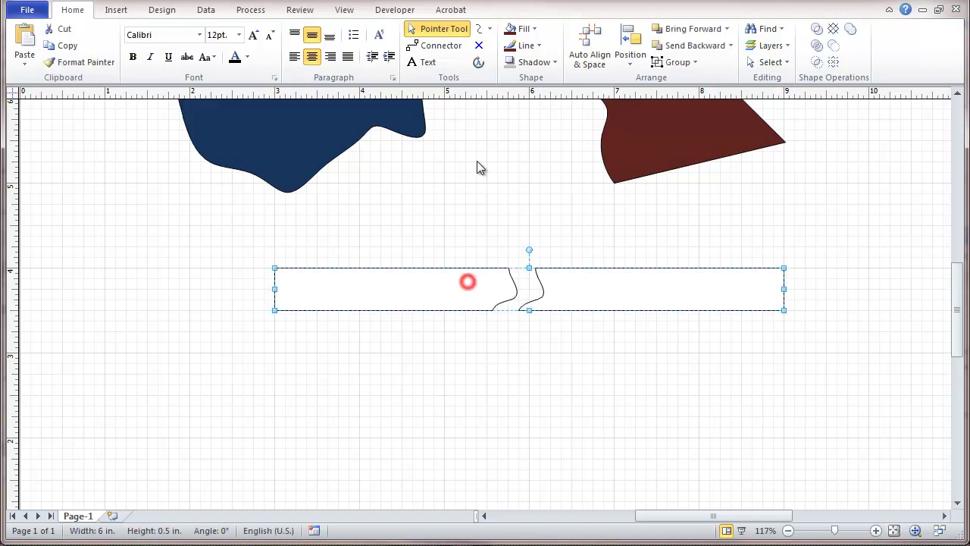
click(533, 31)
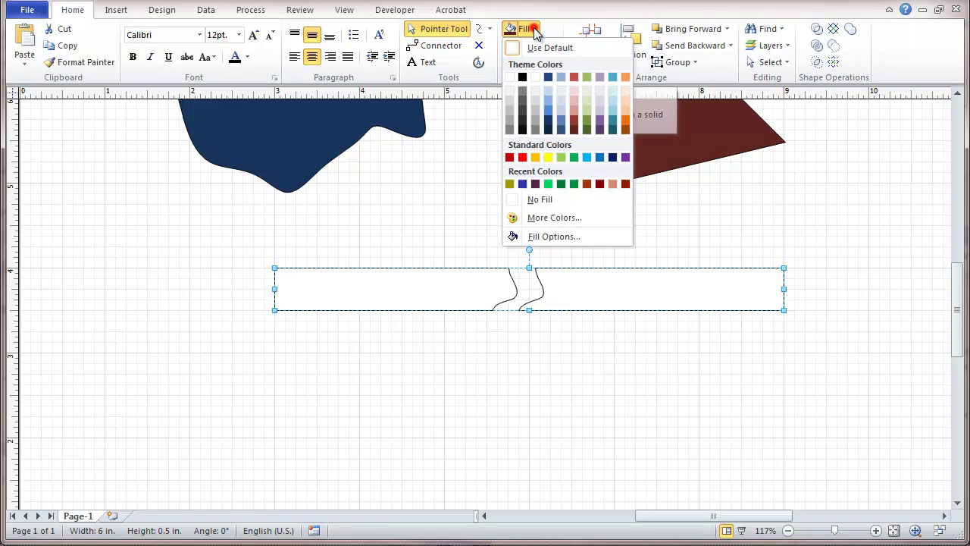
click(577, 121)
click(509, 202)
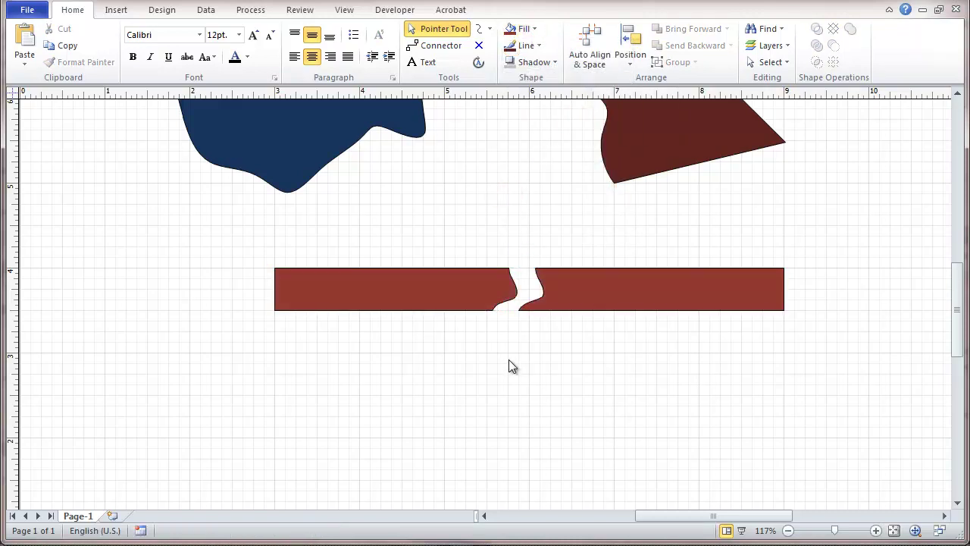